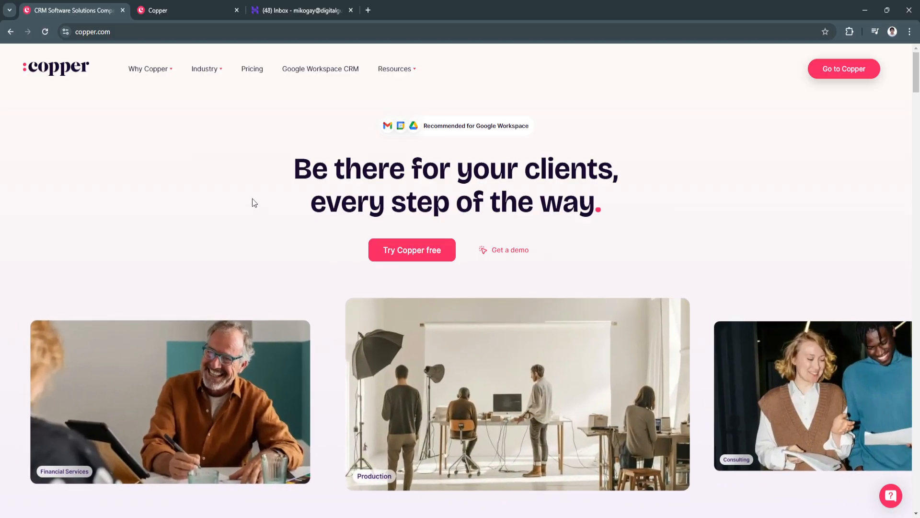
Choose managing sales pipelines, organizing key relationships and business reporting as the onboarding goals in the Copper web app.
left_click(206, 6)
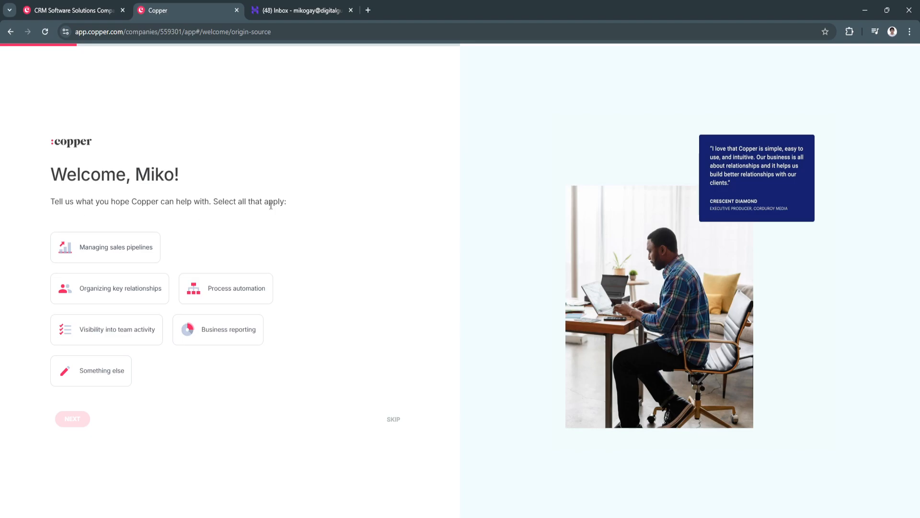
left_click(93, 261)
left_click(122, 293)
left_click(182, 334)
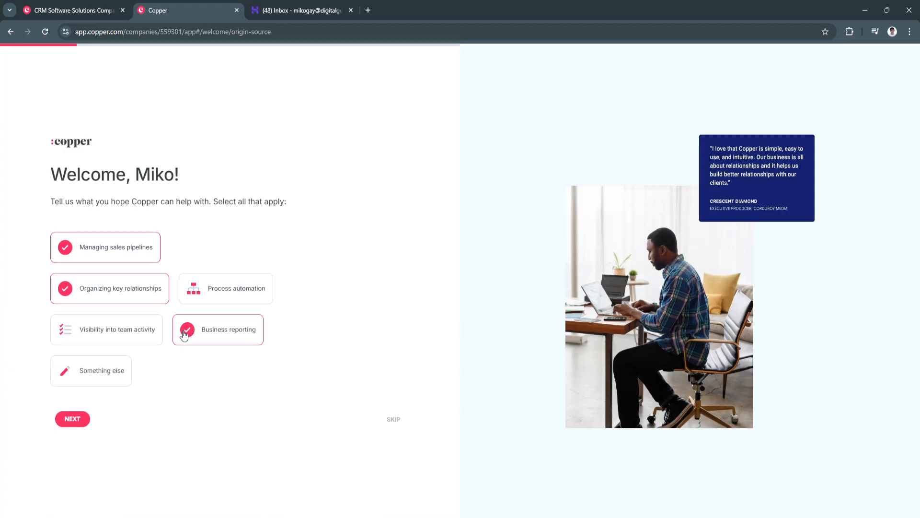
left_click(72, 419)
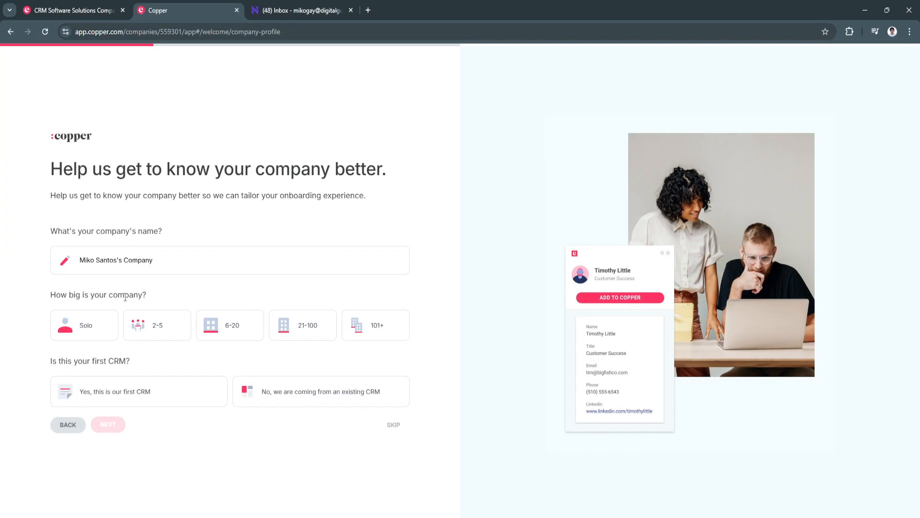
Set the company size to 2-5 and state that this is the company's first CRM.
left_click(149, 325)
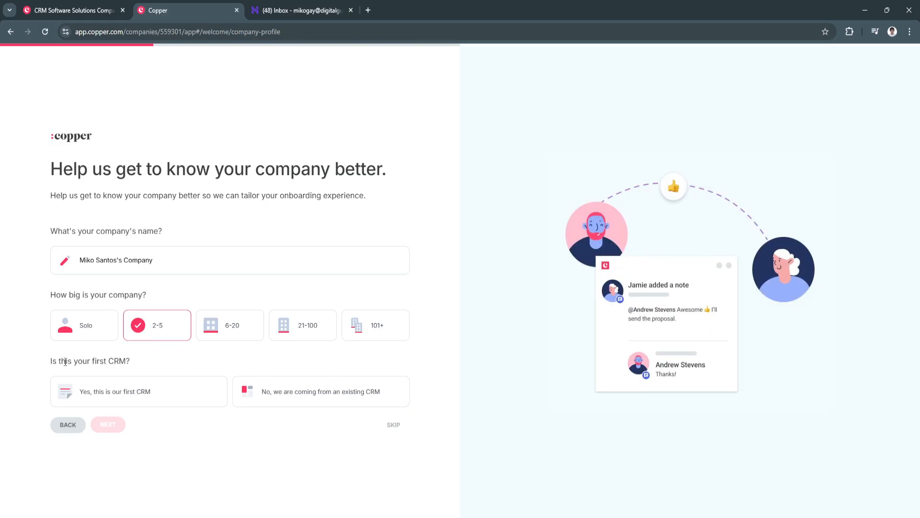
left_click(131, 390)
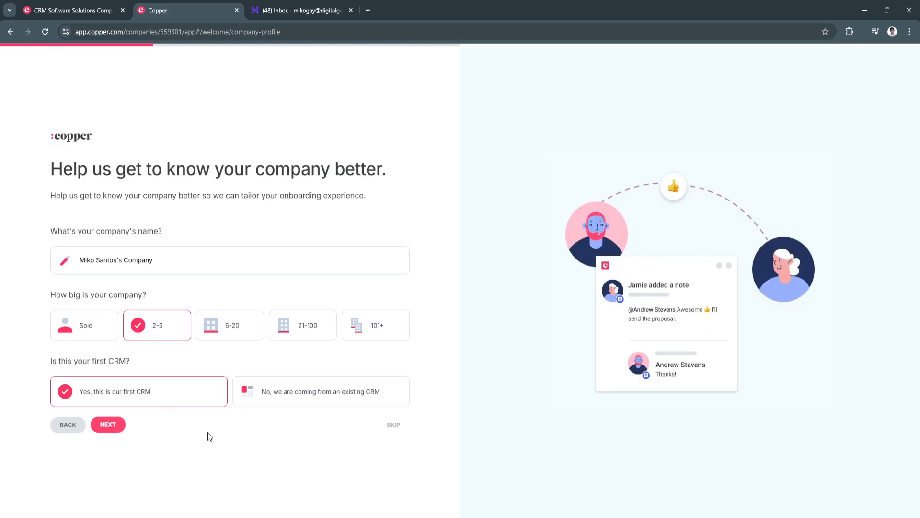
left_click(115, 425)
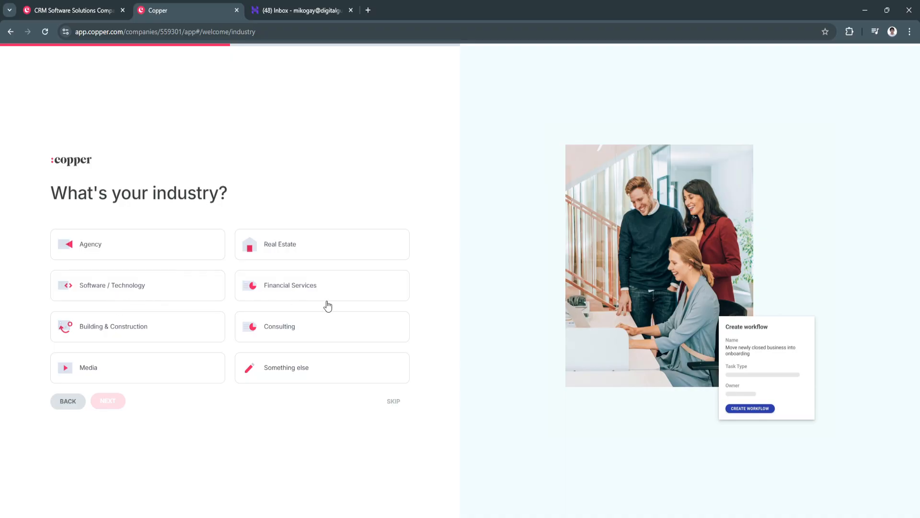
Set the industry to Real Estate and finish onboarding by starting to use Copper without getting the Chrome extension.
left_click(286, 247)
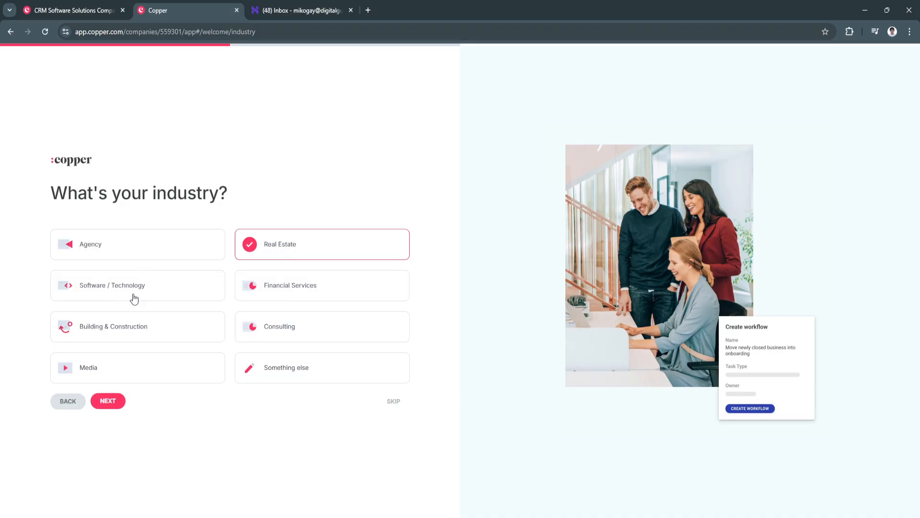
left_click(113, 400)
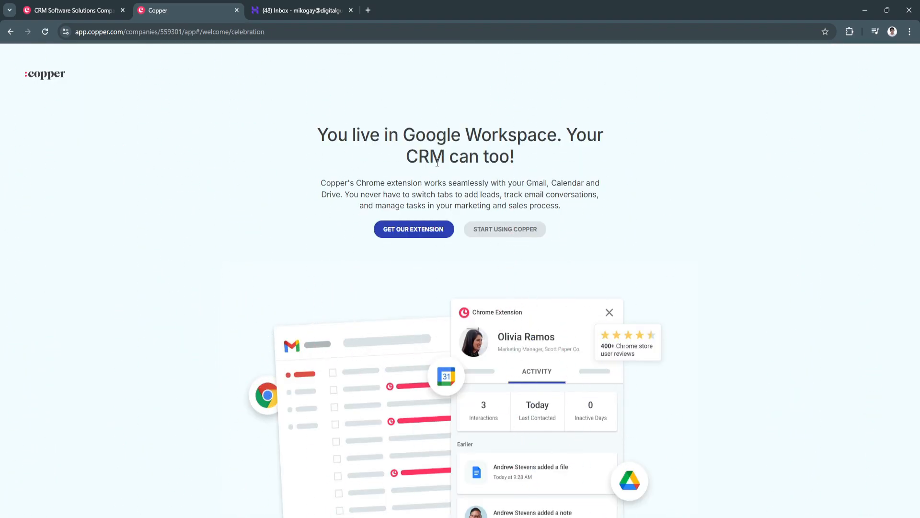
left_click(494, 231)
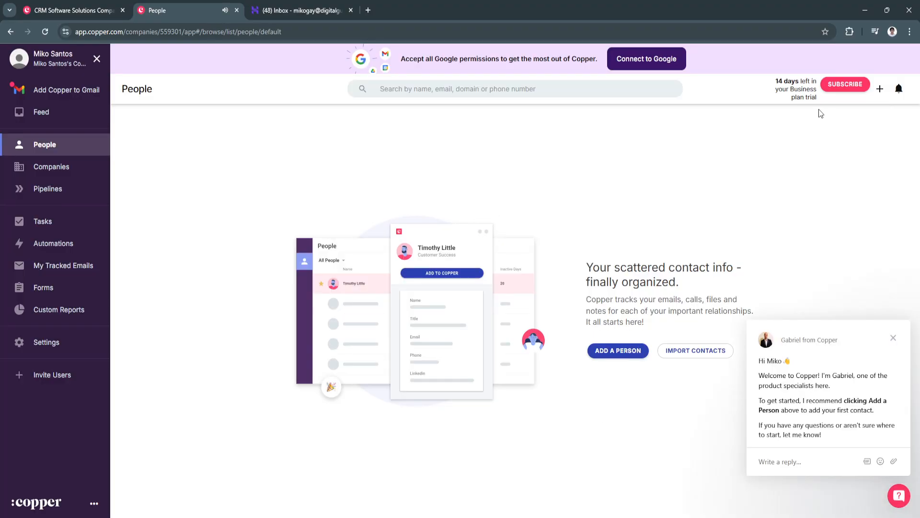
left_click(893, 338)
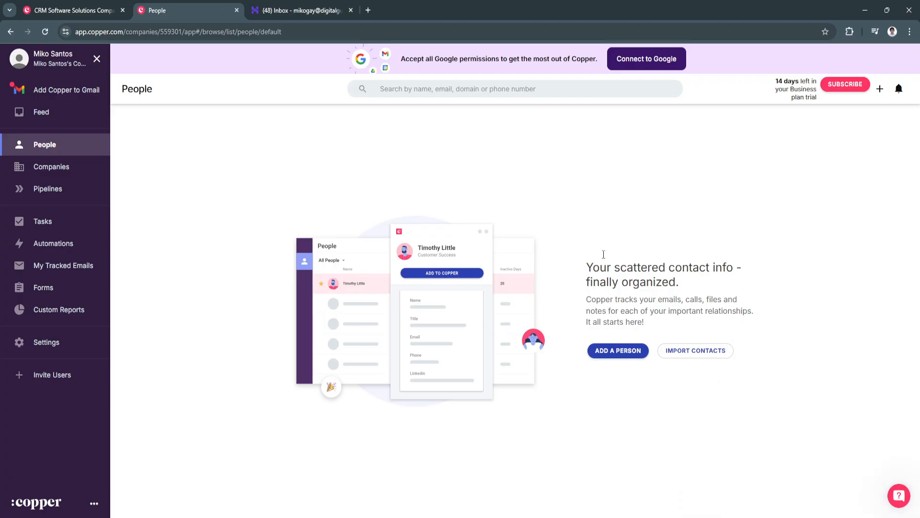
Review the activity feed filtered by all, email, form and meeting activities.
left_click(48, 114)
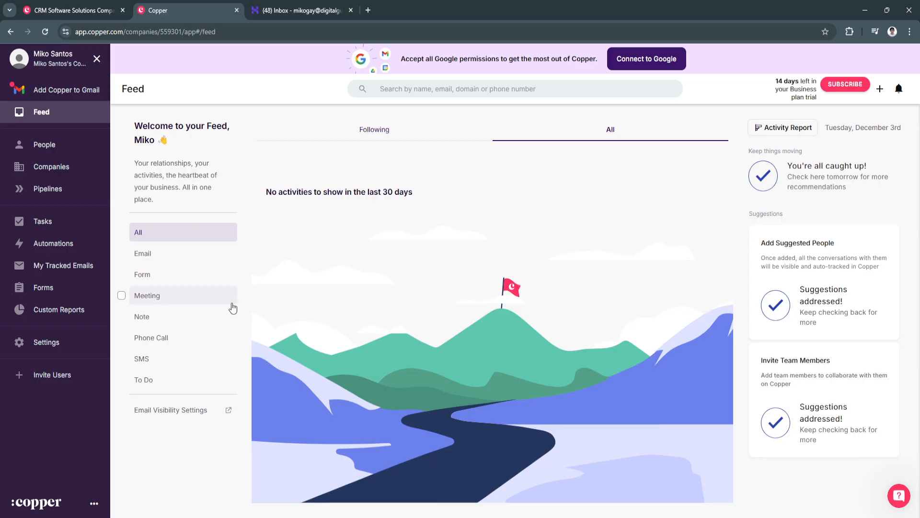
left_click(154, 236)
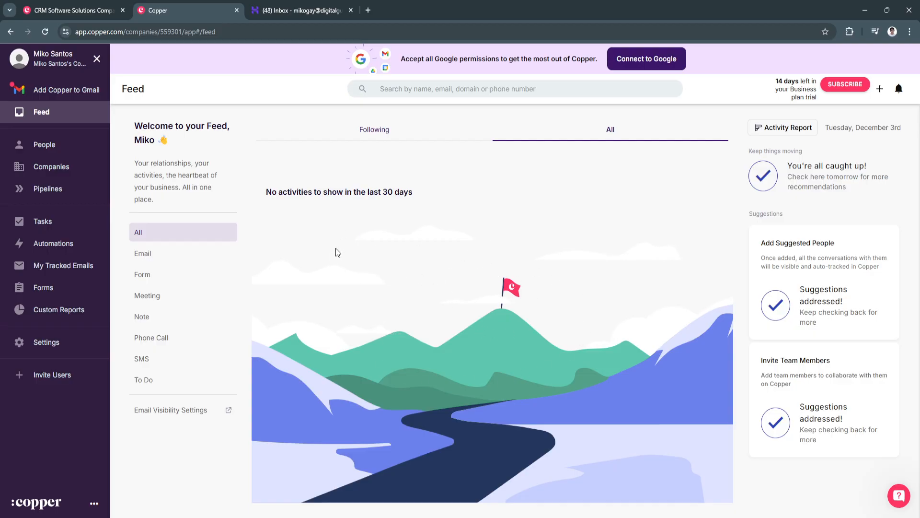
left_click(186, 254)
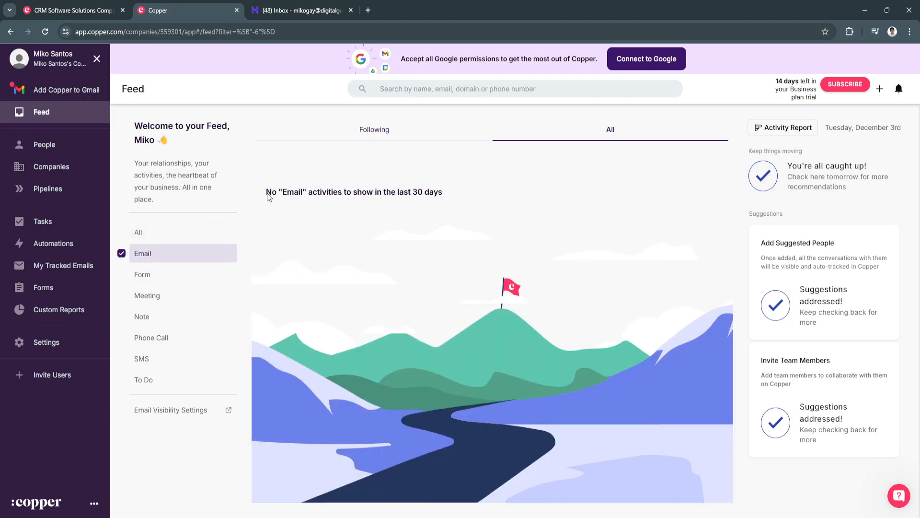
left_click(181, 278)
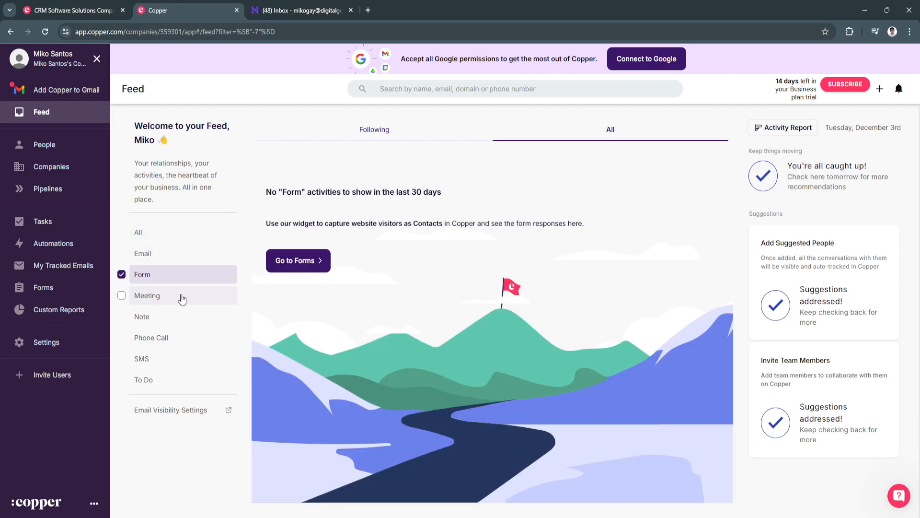
left_click(186, 296)
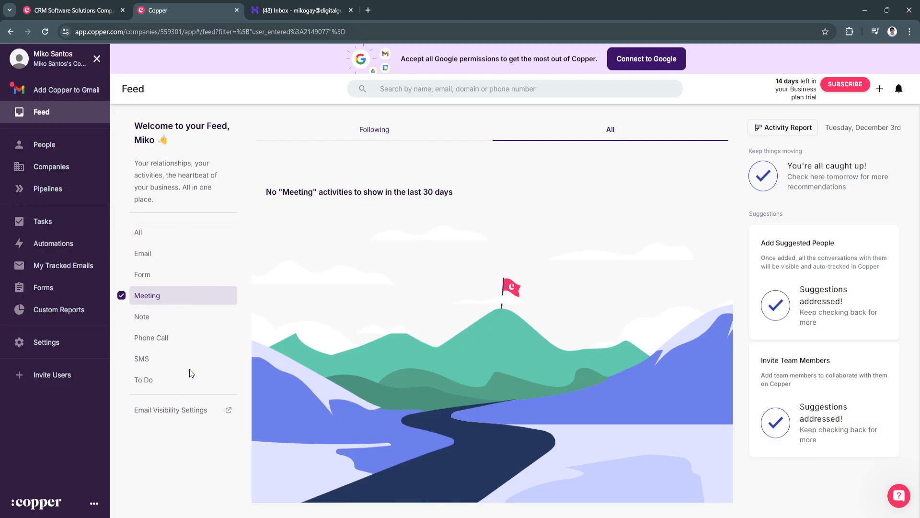
Examine the fields offered for adding a new person and close the form without saving.
left_click(45, 146)
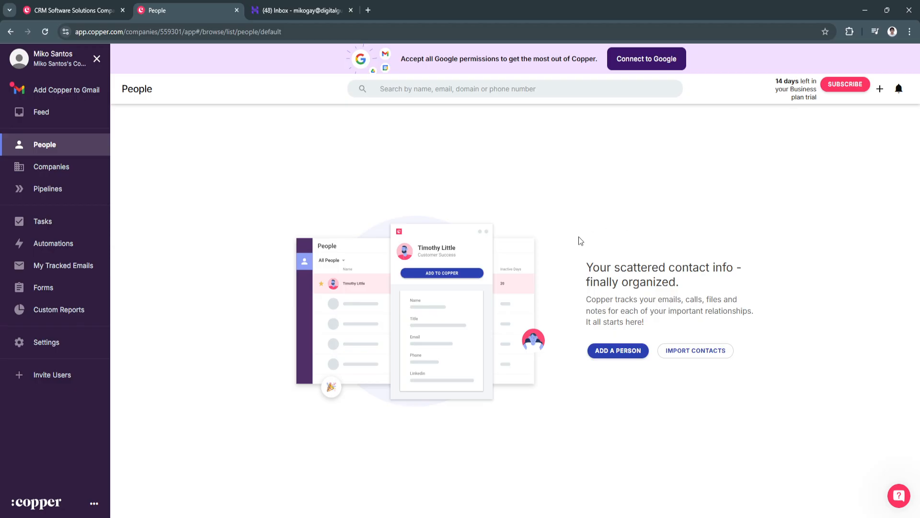
left_click(601, 354)
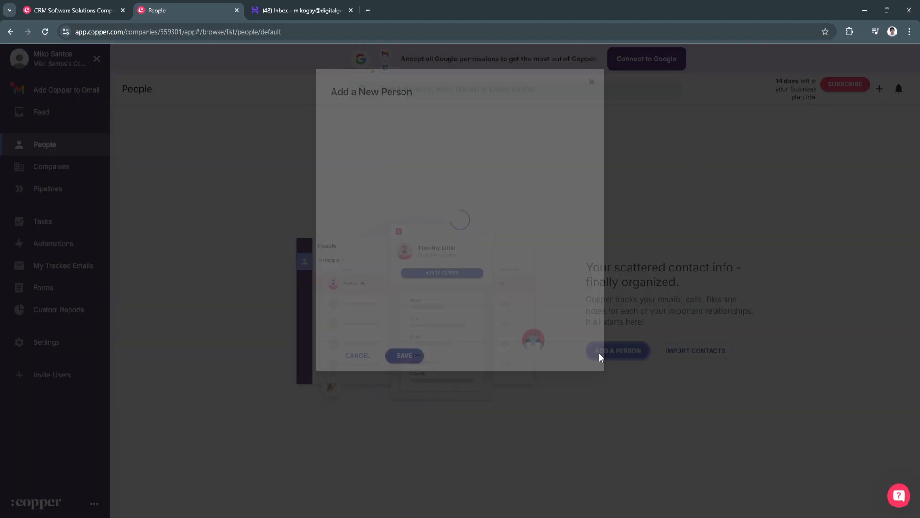
mouse_move(600, 148)
left_mouse_down()
mouse_move(598, 157)
mouse_move(597, 136)
left_mouse_up()
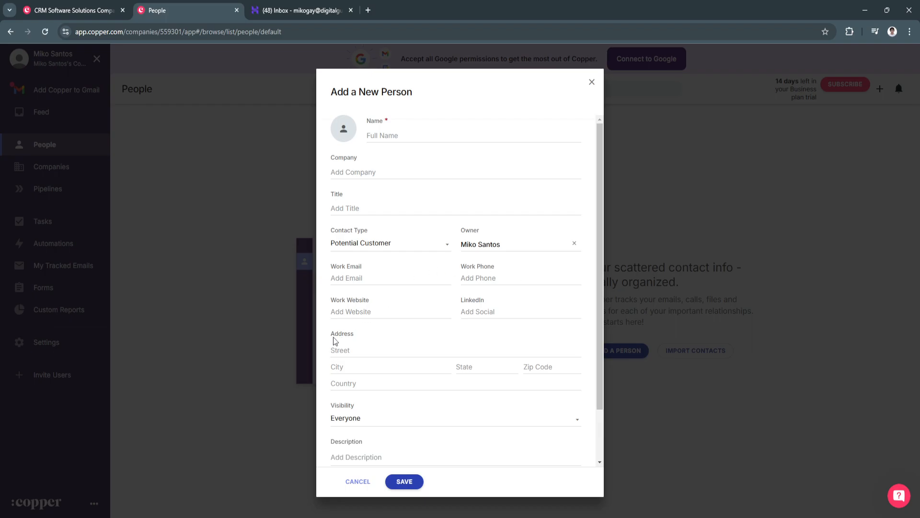
left_click(591, 82)
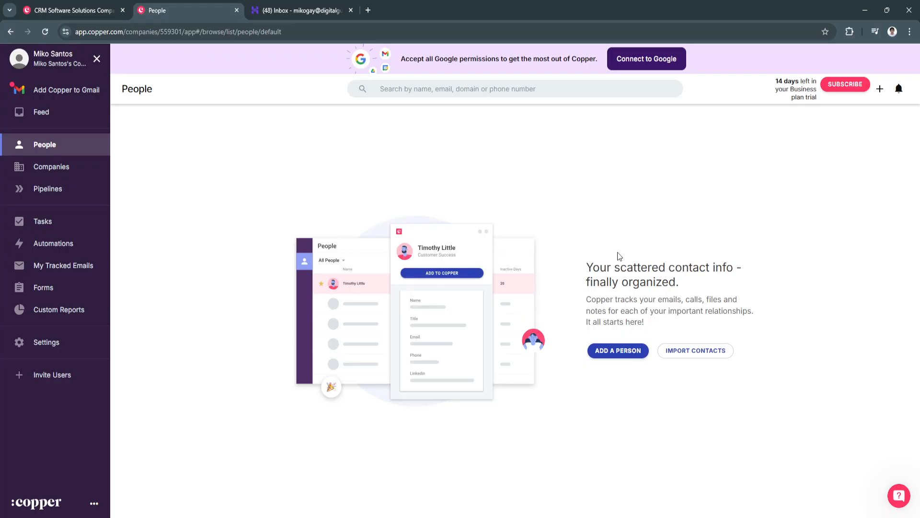
Look over the available sources for importing people and leave the import without choosing one.
left_click(685, 352)
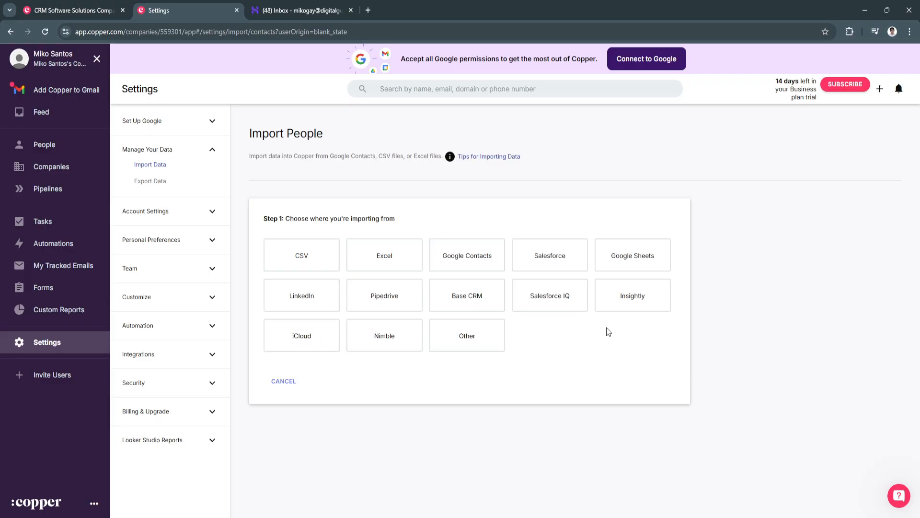
left_click(283, 382)
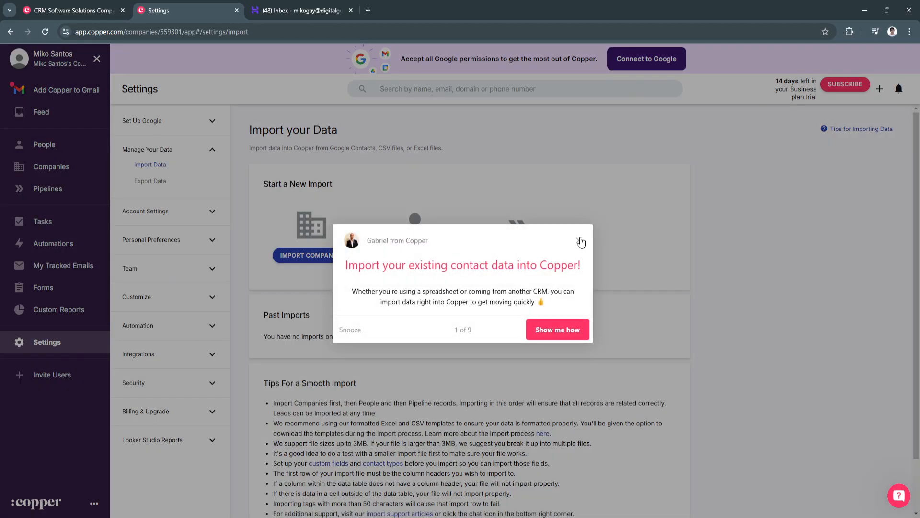
left_click(580, 241)
Examine all the fields offered for adding a new company and close the form without saving.
left_click(45, 146)
left_click(48, 167)
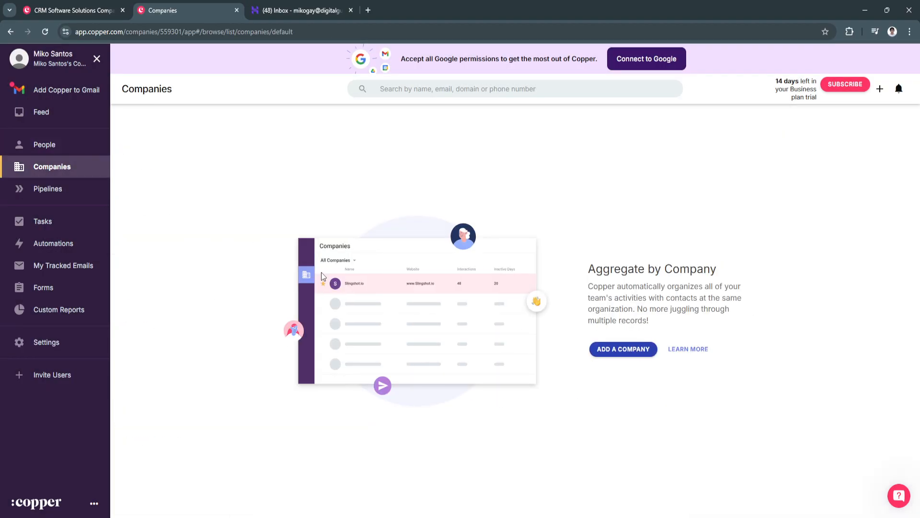
left_click(613, 343)
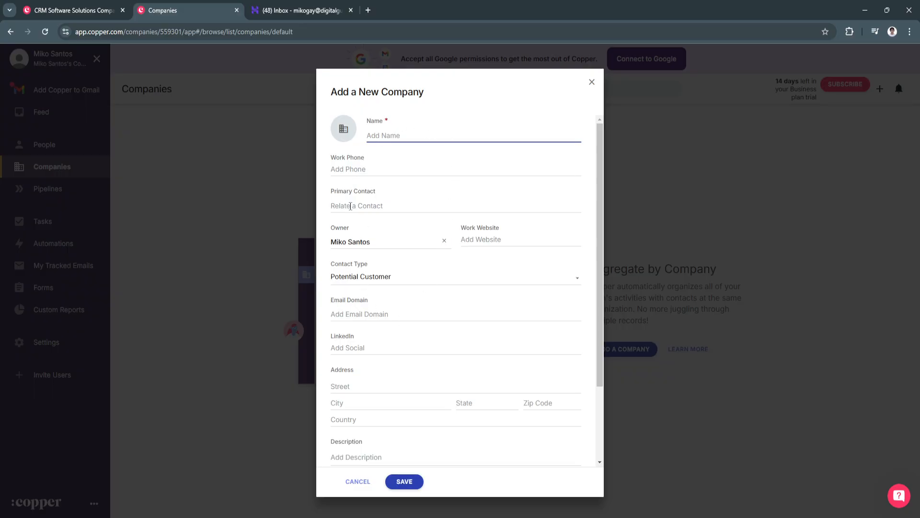
scroll(380, 297, "down", 2)
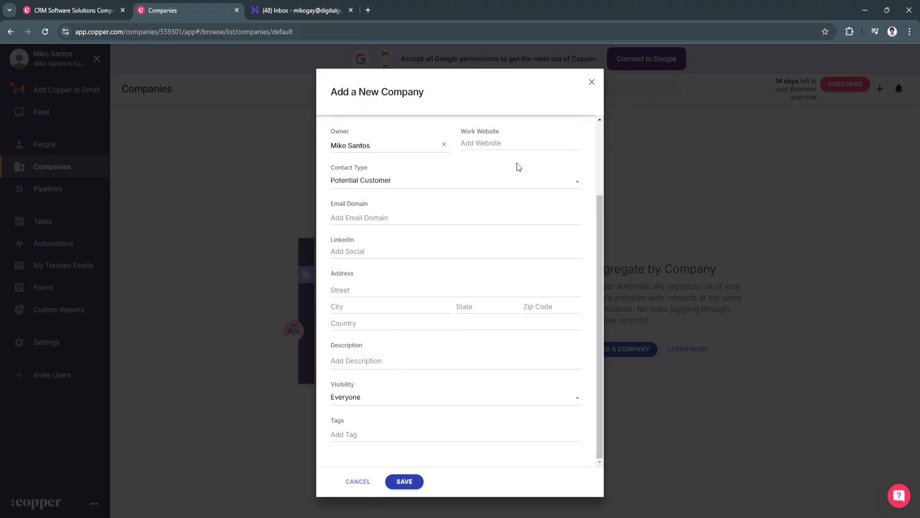
left_click(590, 83)
Start a new pipeline from the Sales template and keep Sales as its name.
left_click(54, 187)
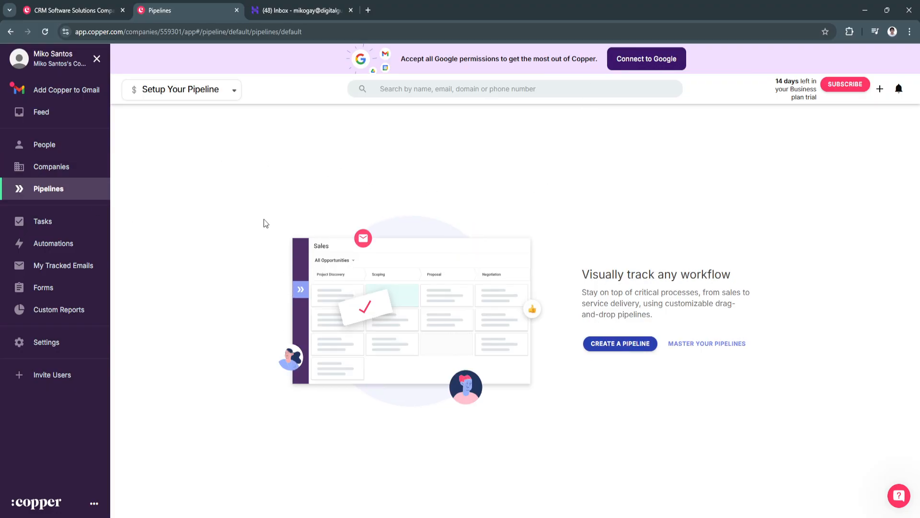
left_click(237, 92)
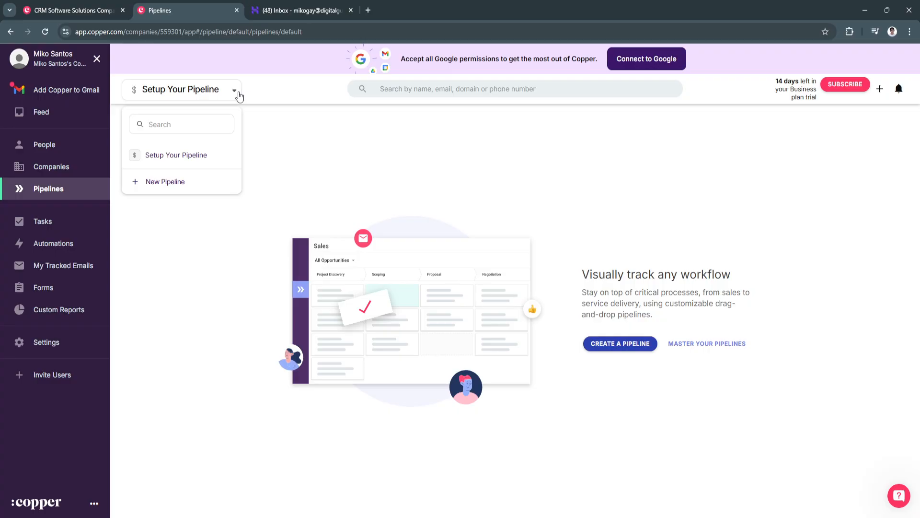
left_click(605, 344)
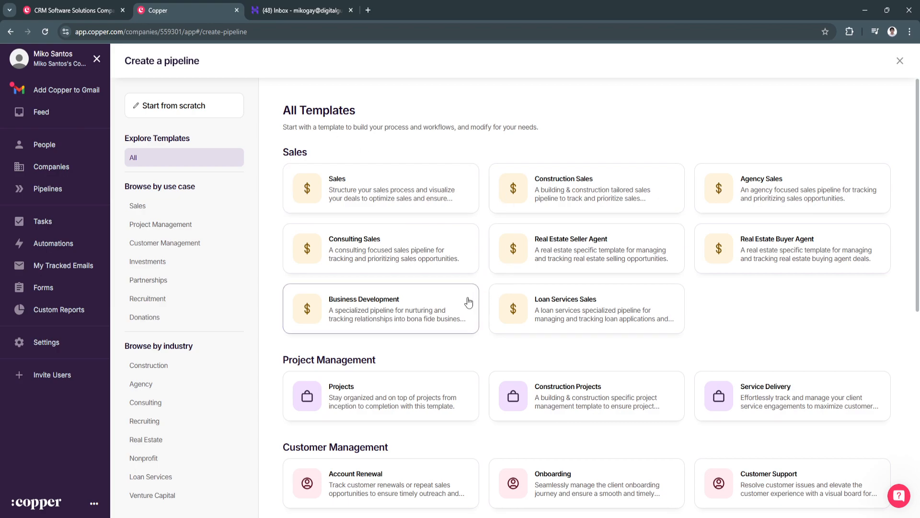
scroll(479, 326, "down", 1)
scroll(426, 329, "up", 1)
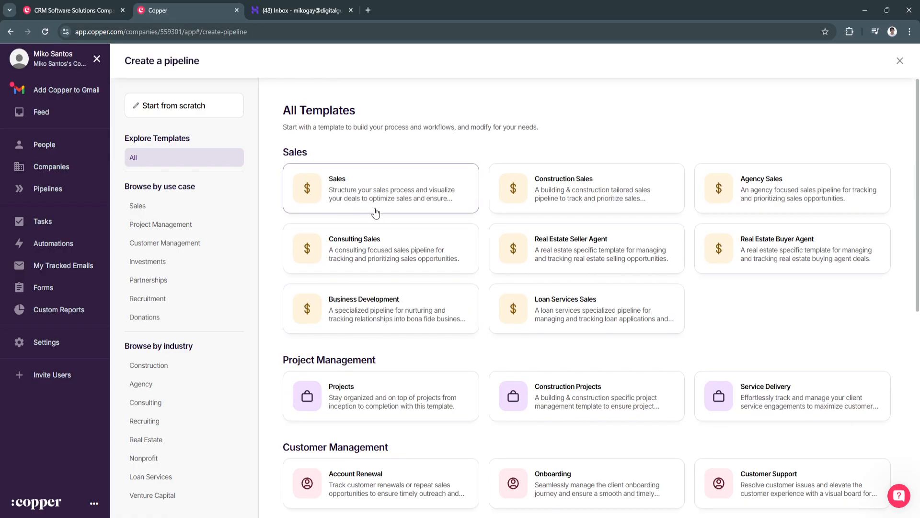
left_click(329, 184)
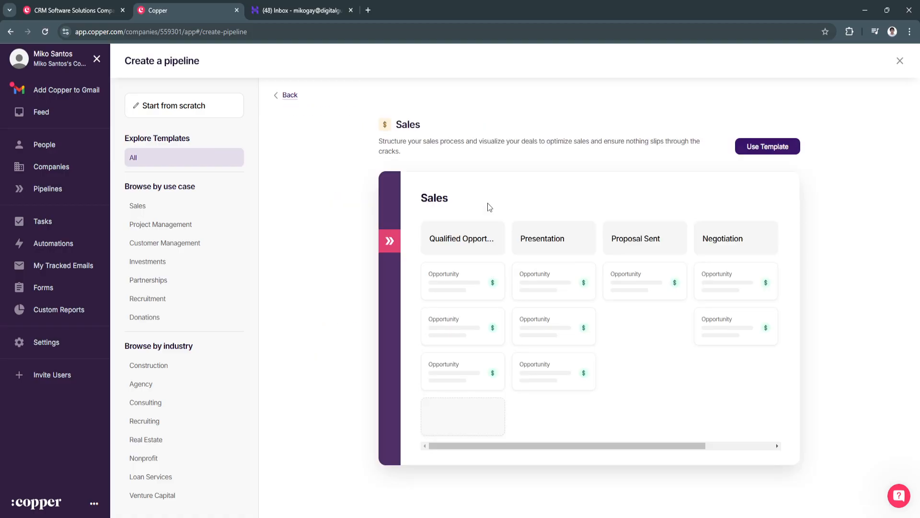
left_click(762, 146)
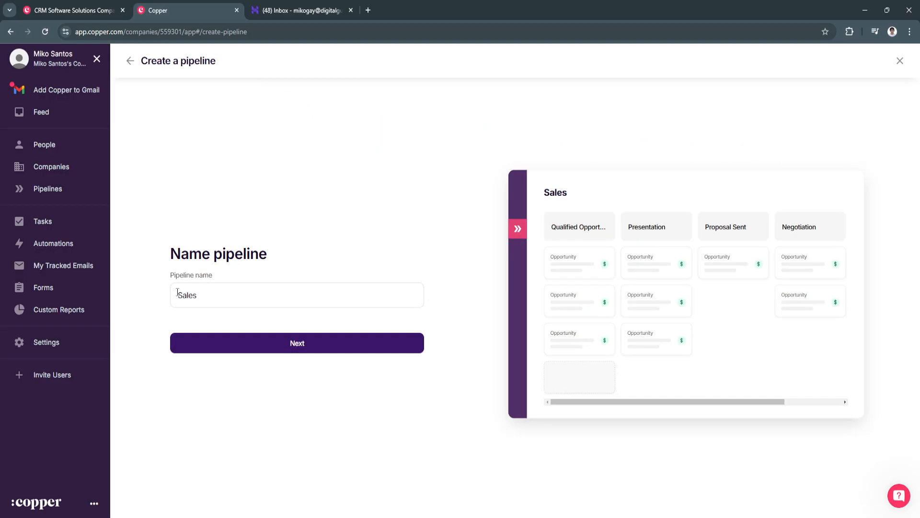
left_click(240, 342)
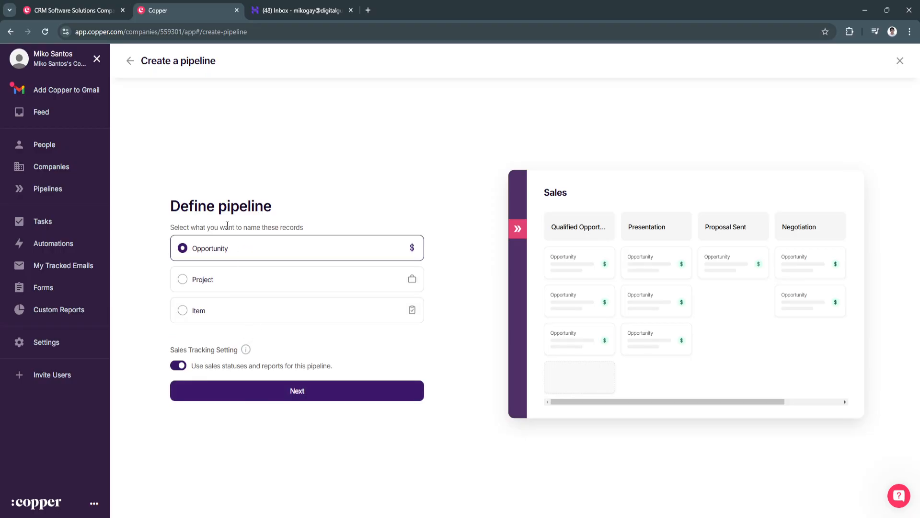
Set the pipeline's record type to Project and create the pipeline with the template's five stages.
left_click(194, 279)
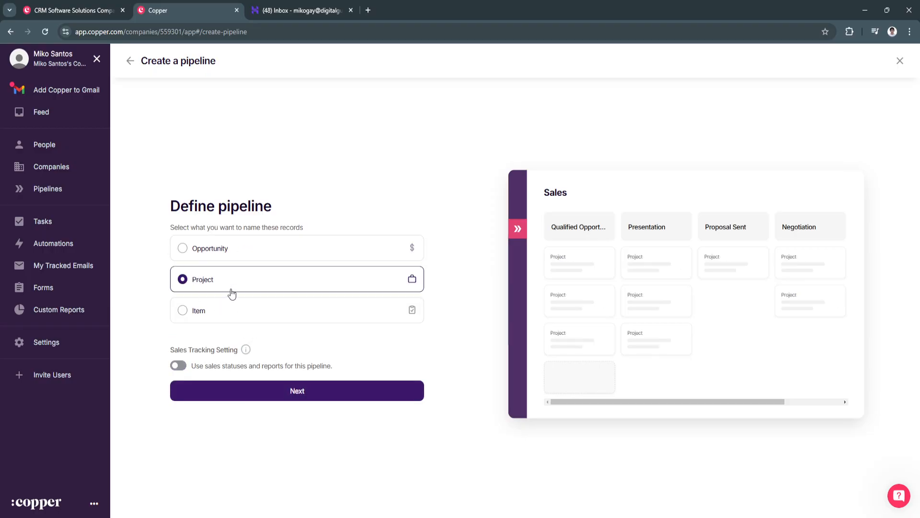
left_click(284, 389)
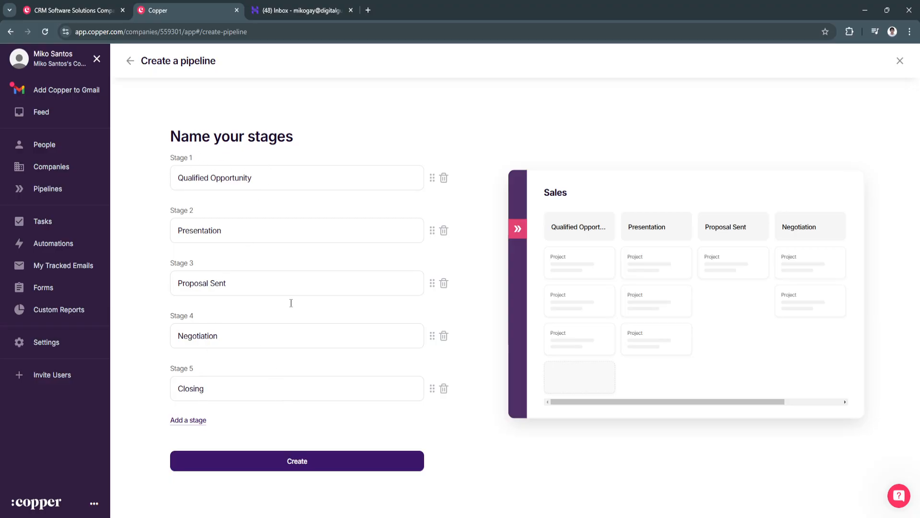
left_click(259, 460)
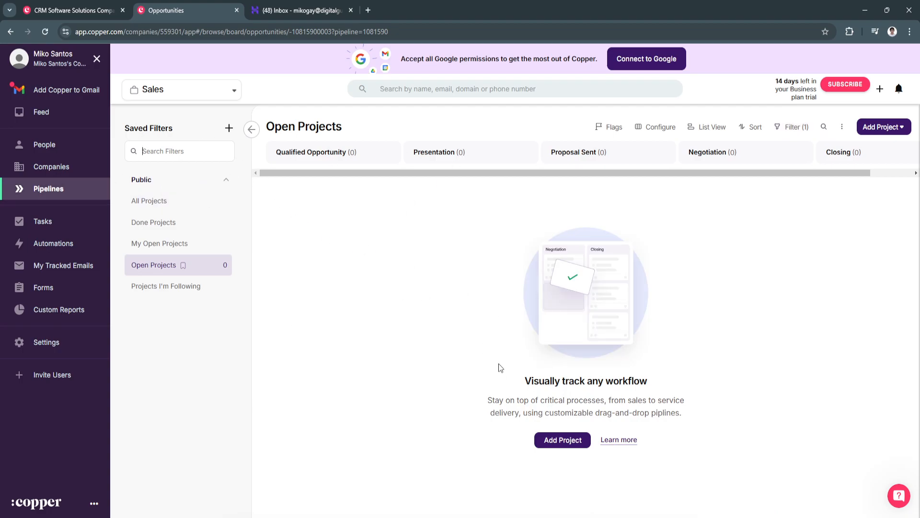
Add a project named PROJECT 1 to the Sales pipeline and dismiss the opportunity walkthrough.
left_click(543, 439)
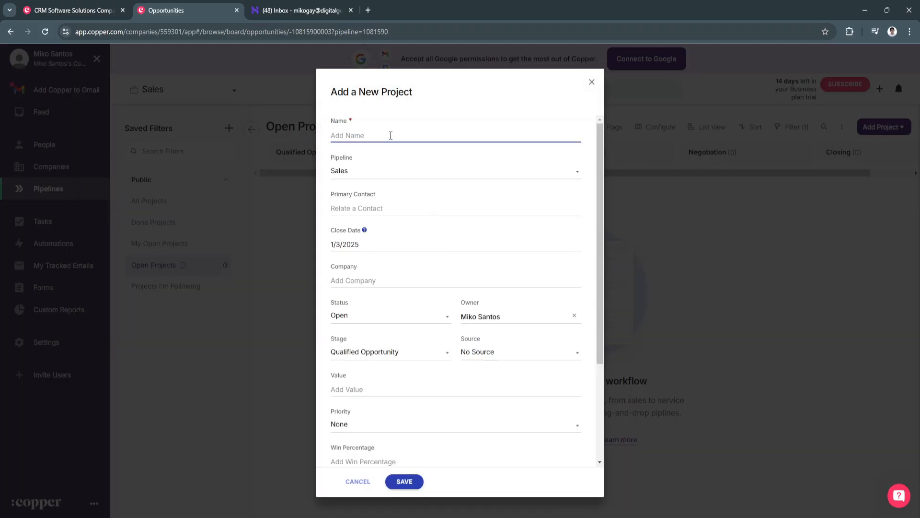
type("PROJECT 1")
left_click(404, 481)
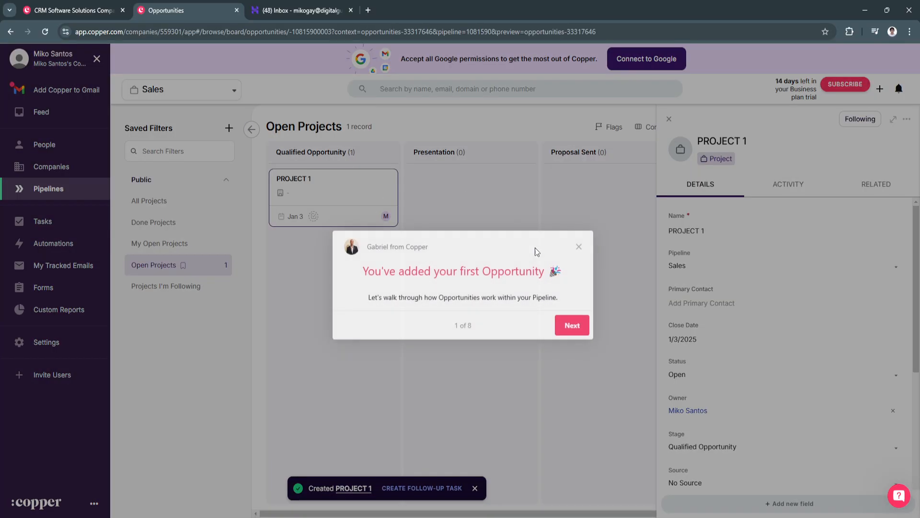
left_click(579, 254)
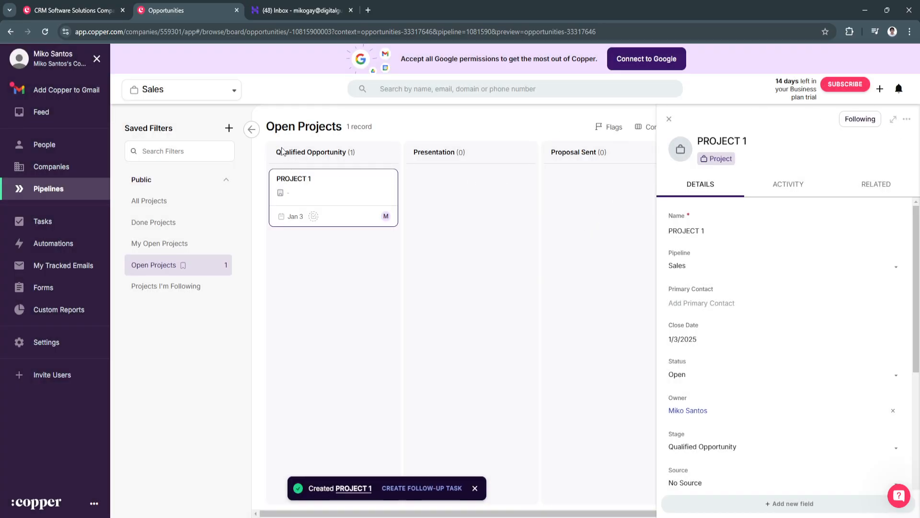
Close the project's details and move PROJECT 1 from Qualified Opportunity to the Negotiation stage.
left_click(670, 119)
left_click_drag(329, 193, 754, 203)
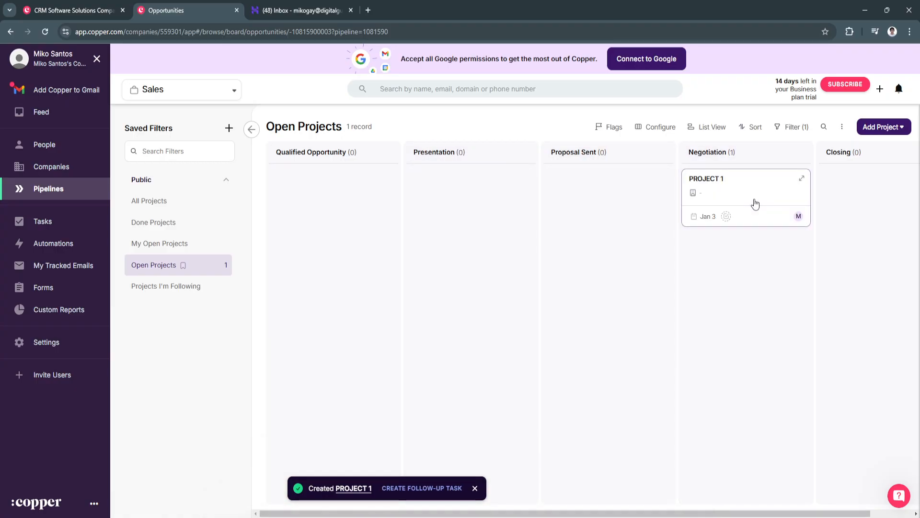
left_click_drag(627, 514, 612, 501)
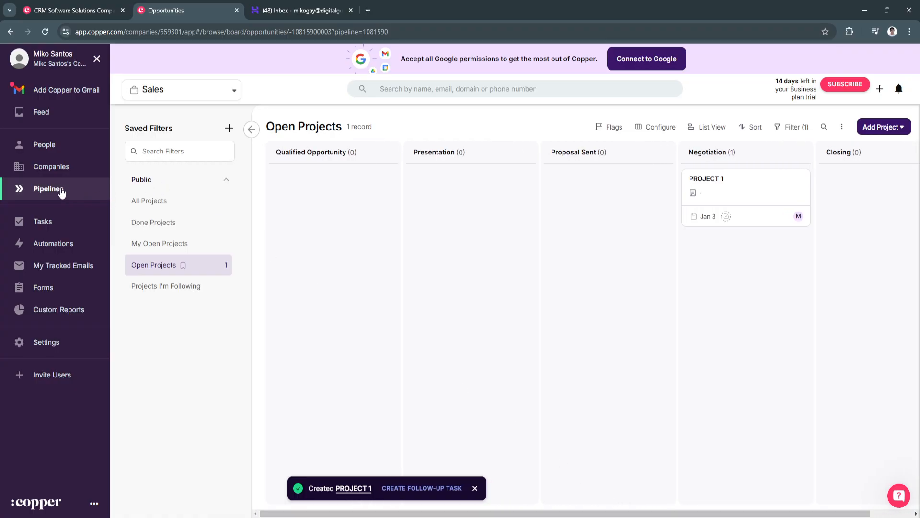
Start a new task with High priority and try to save it without a name.
left_click(42, 221)
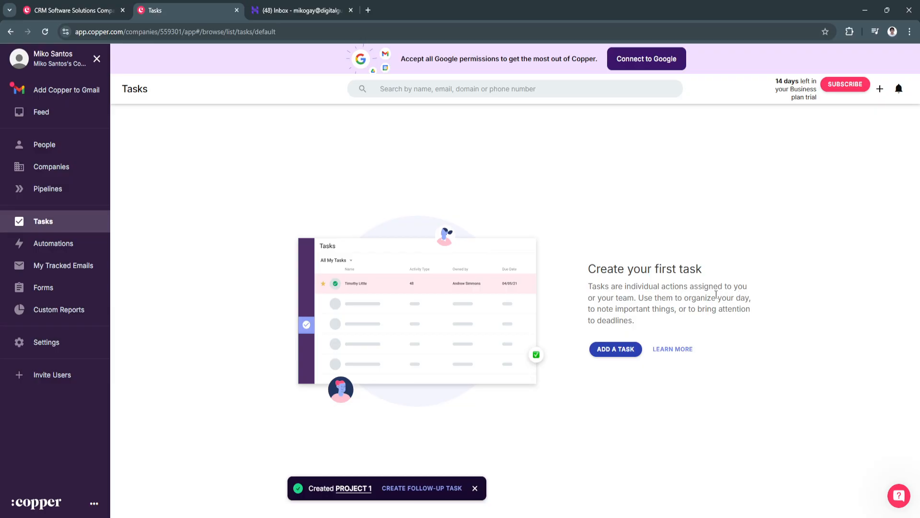
left_click(614, 349)
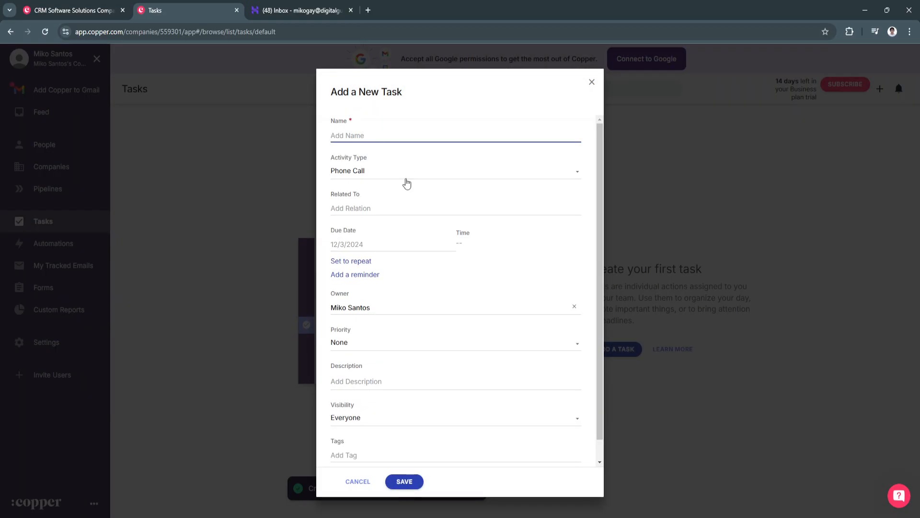
scroll(383, 307, "down", 1)
left_click(359, 326)
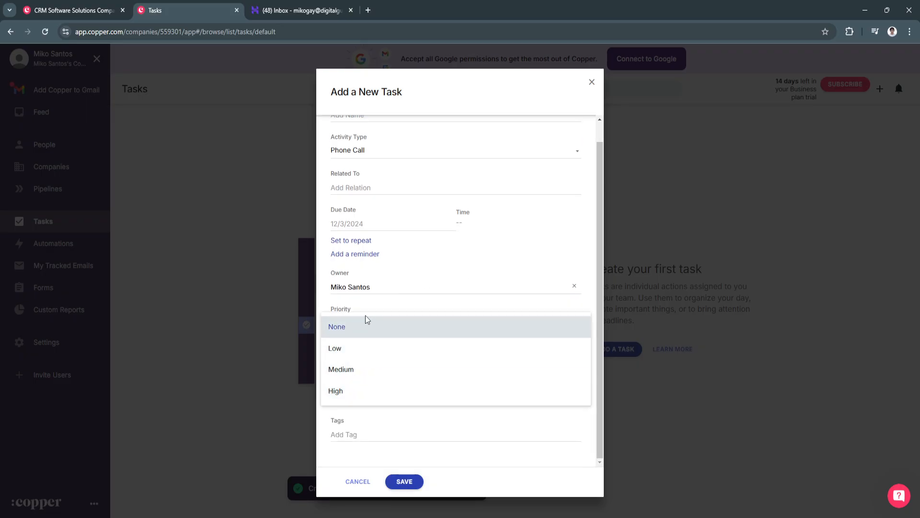
left_click(345, 389)
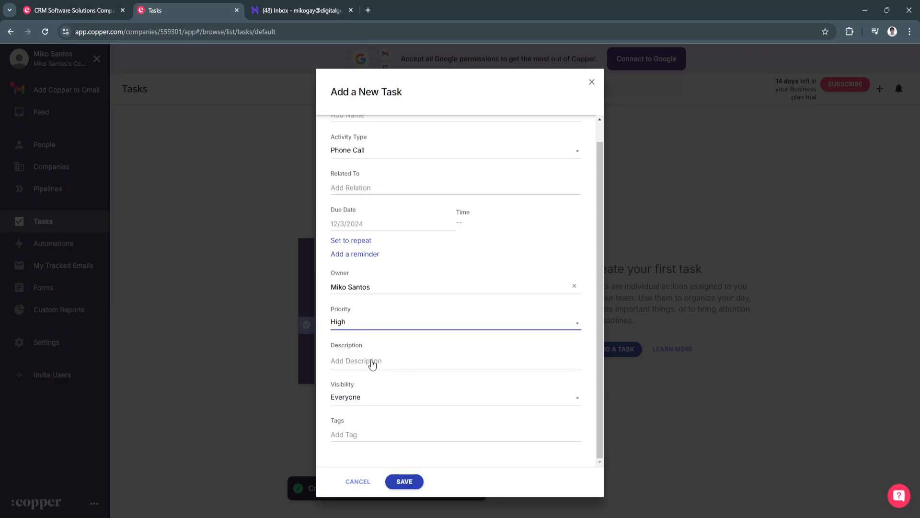
left_click(395, 480)
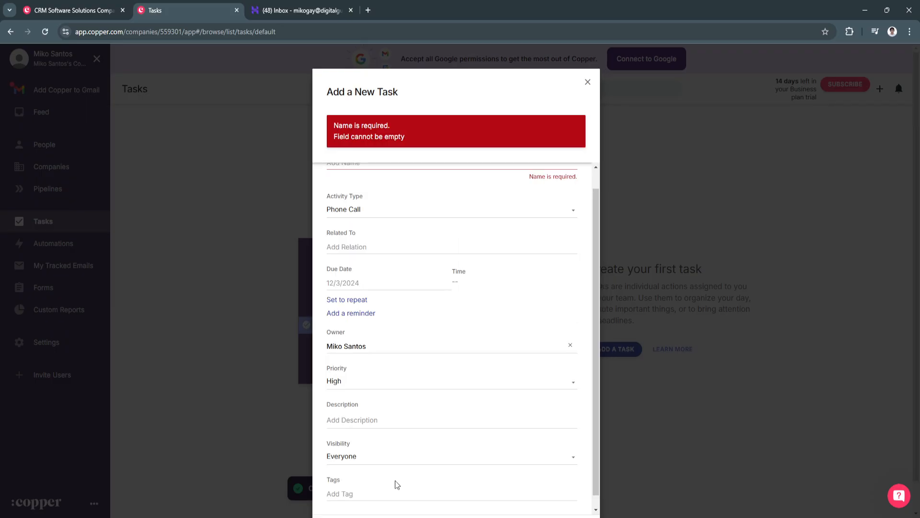
Name the new task Task 1, save it and close its details.
left_click(377, 185)
type("Tas")
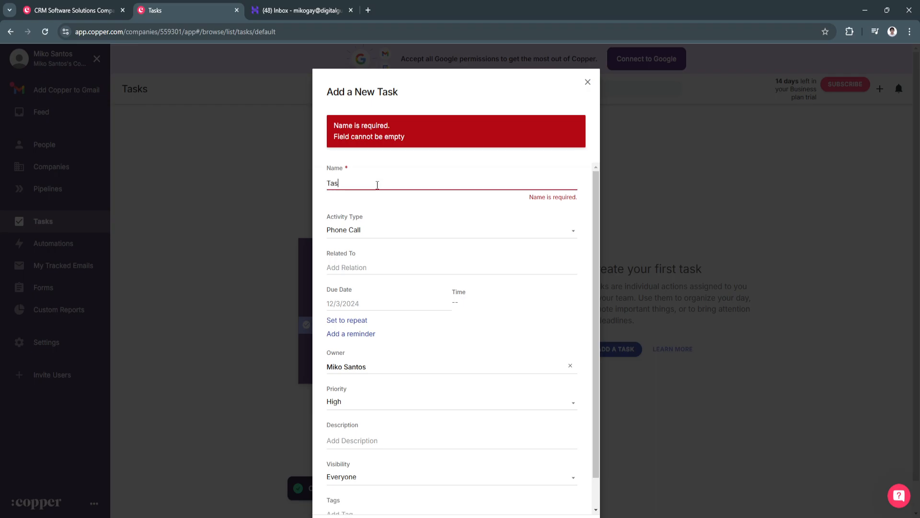
type("k 1")
scroll(380, 292, "down", 2)
left_click(403, 482)
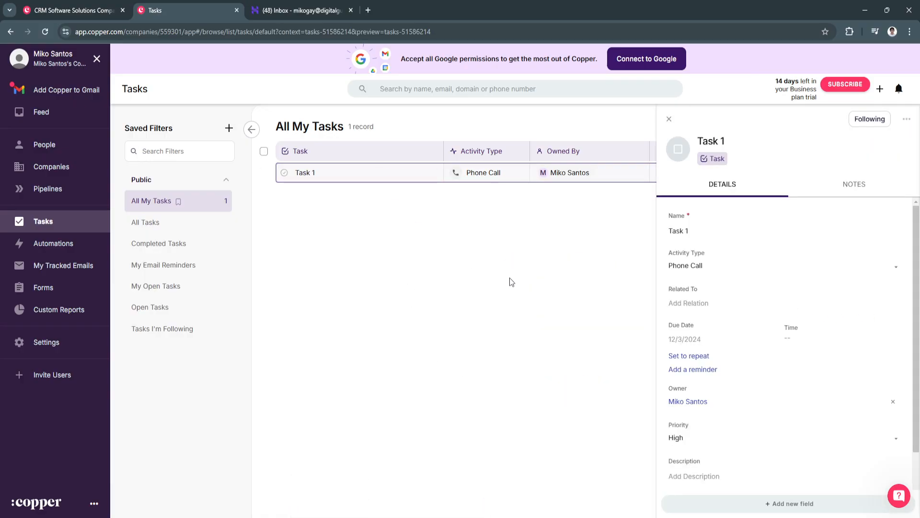
mouse_move(448, 188)
left_mouse_down()
mouse_move(467, 187)
mouse_move(444, 184)
left_mouse_up()
left_click(669, 119)
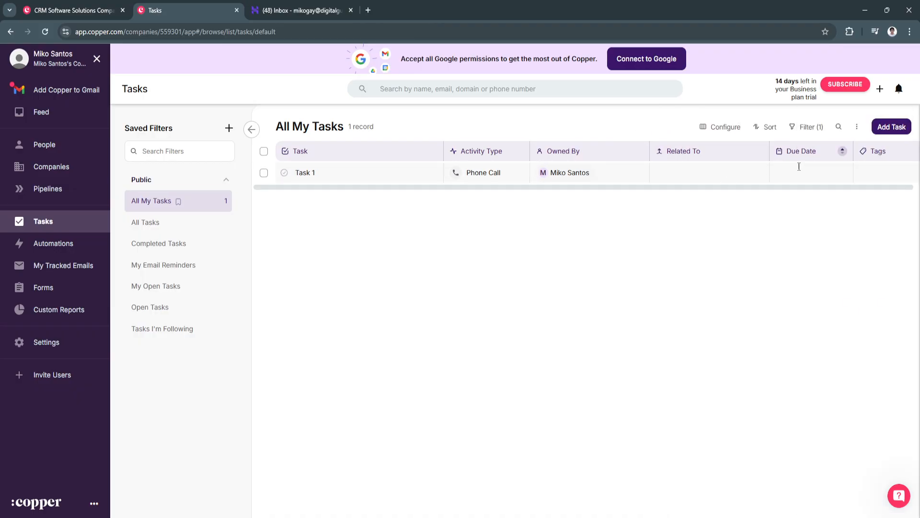
Look over the task list's columns and view the All Tasks and Completed Tasks filters.
left_click(822, 165)
left_click(637, 254)
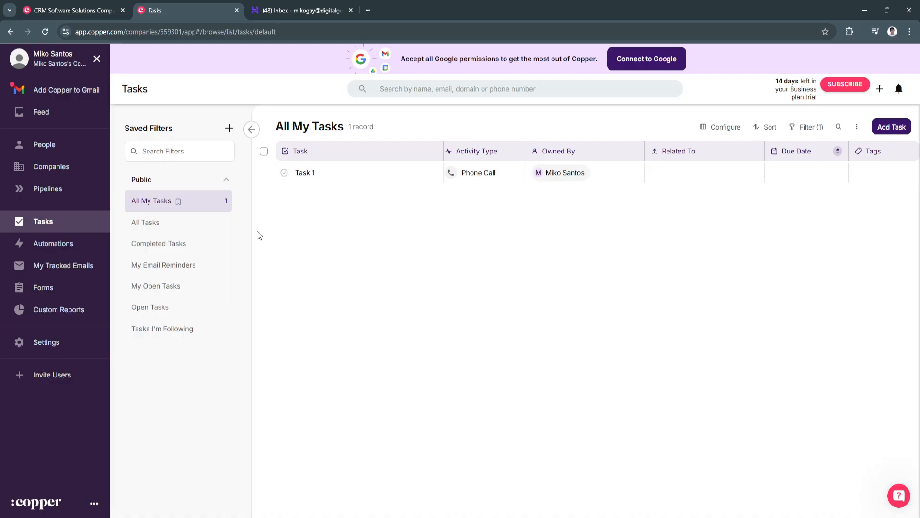
left_click(181, 229)
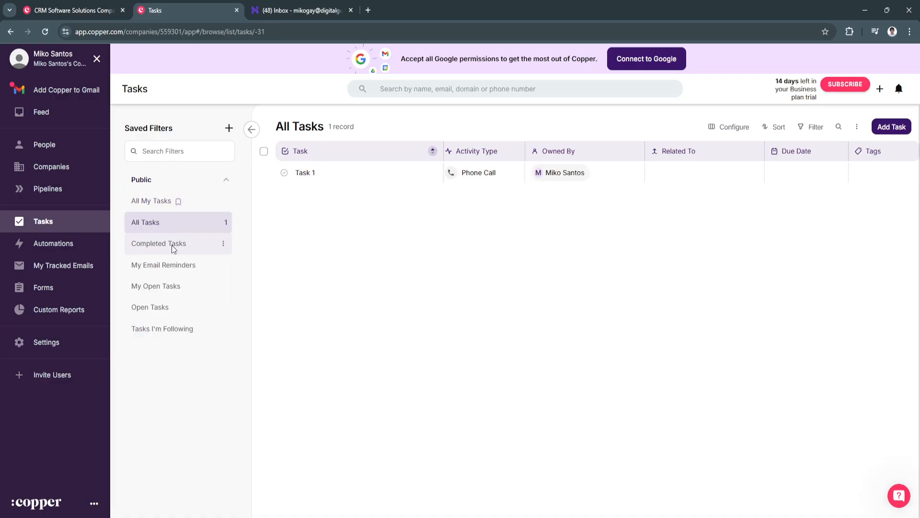
left_click(173, 248)
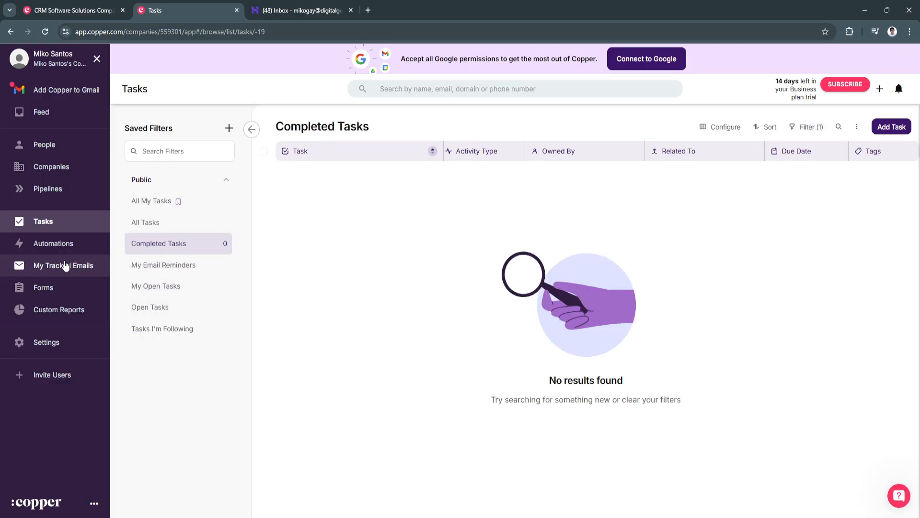
View the available automation types and the tracked emails area.
left_click(58, 243)
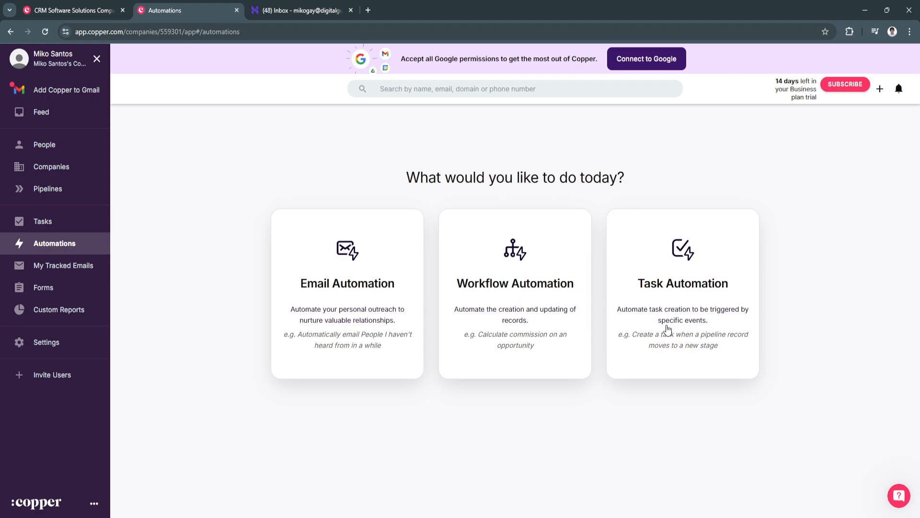
left_click(72, 268)
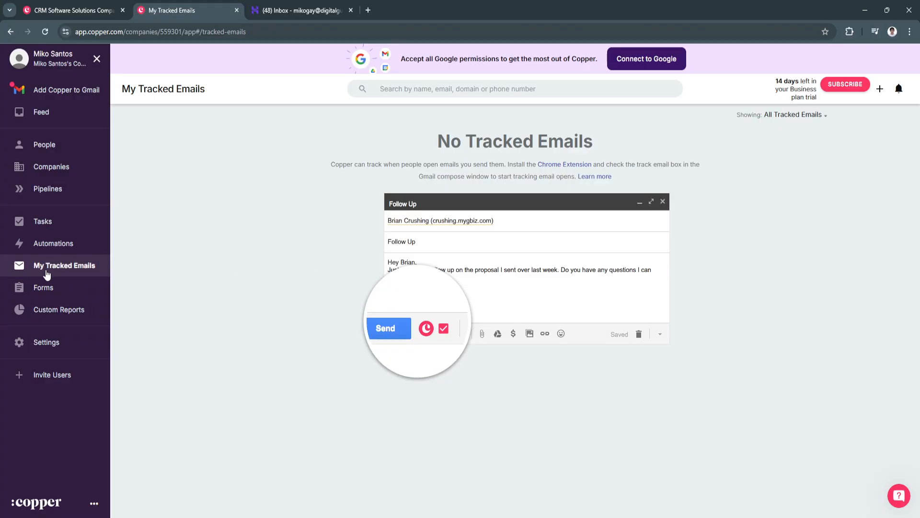
Examine how a new contact form is created in the Forms area and close the dialog without creating one.
left_click(44, 288)
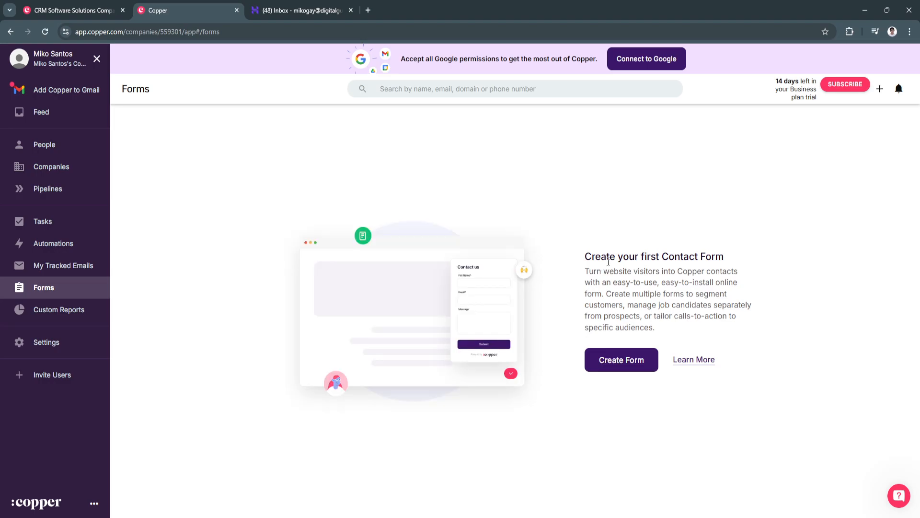
left_click(617, 366)
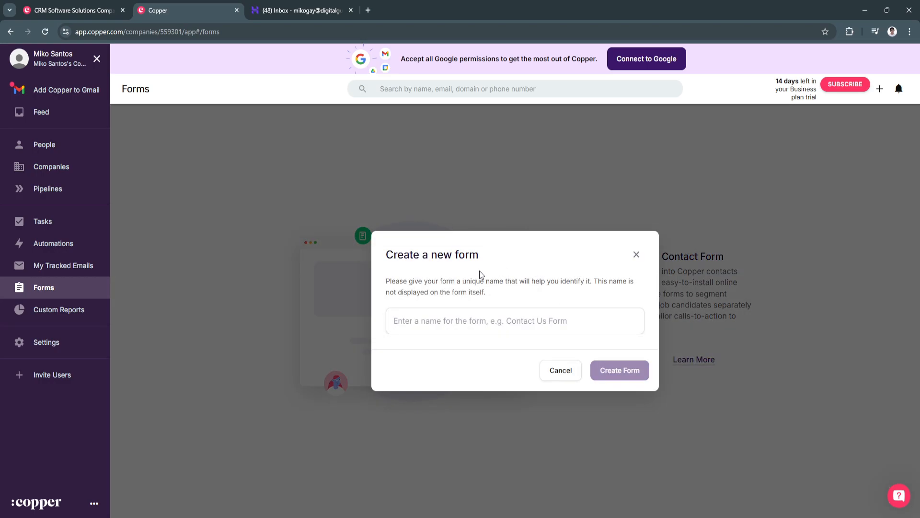
left_click(636, 254)
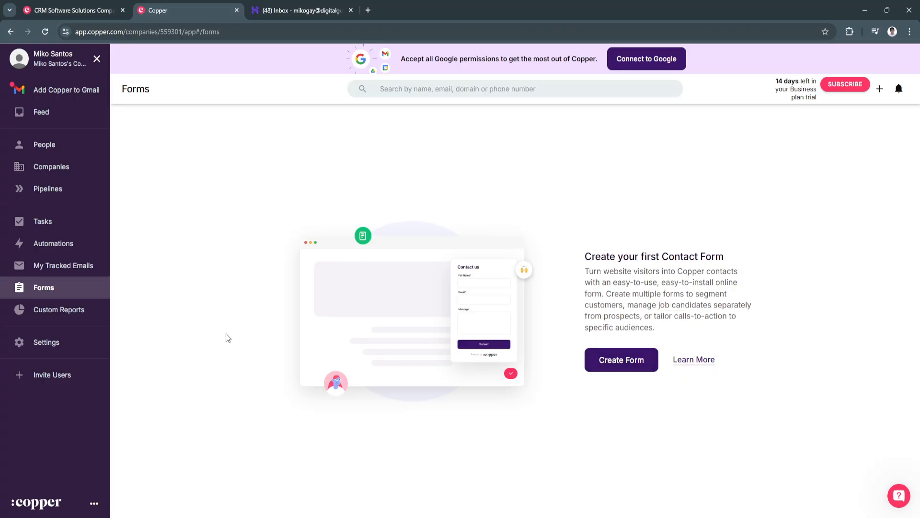
View the Custom Reports page and the data import options in the account settings.
left_click(62, 315)
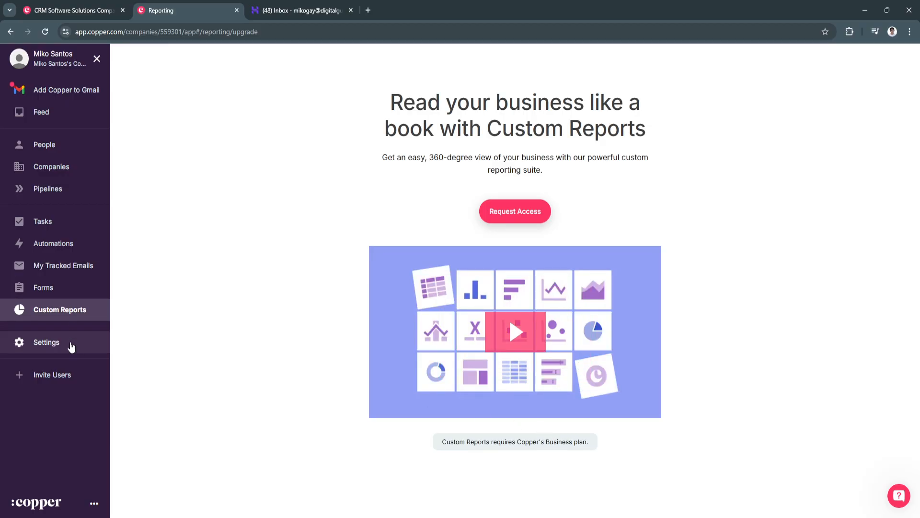
left_click(64, 347)
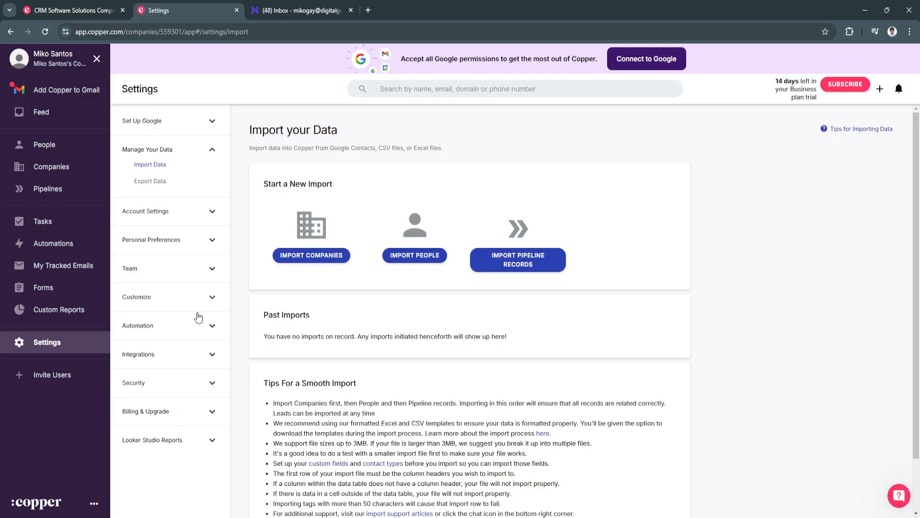
Check the user invitation form, close it without sending an invite and return to the feed.
left_click(67, 374)
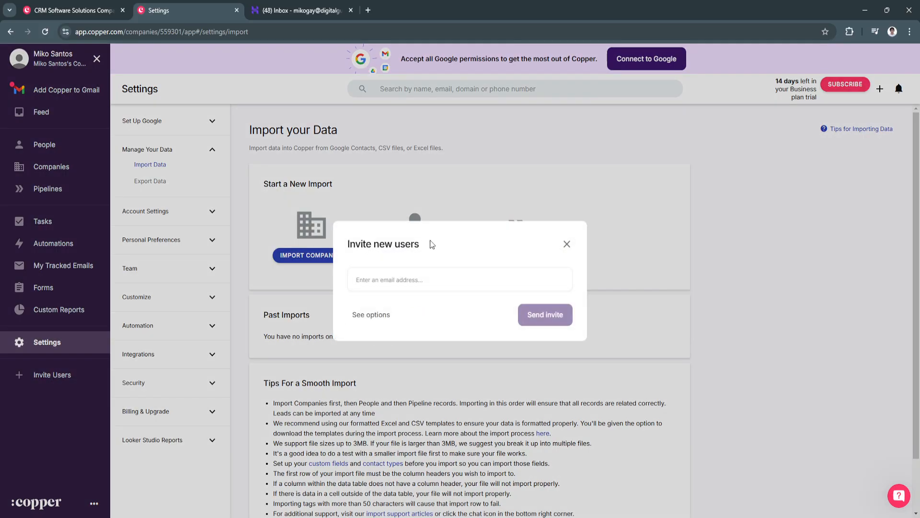
left_click(567, 245)
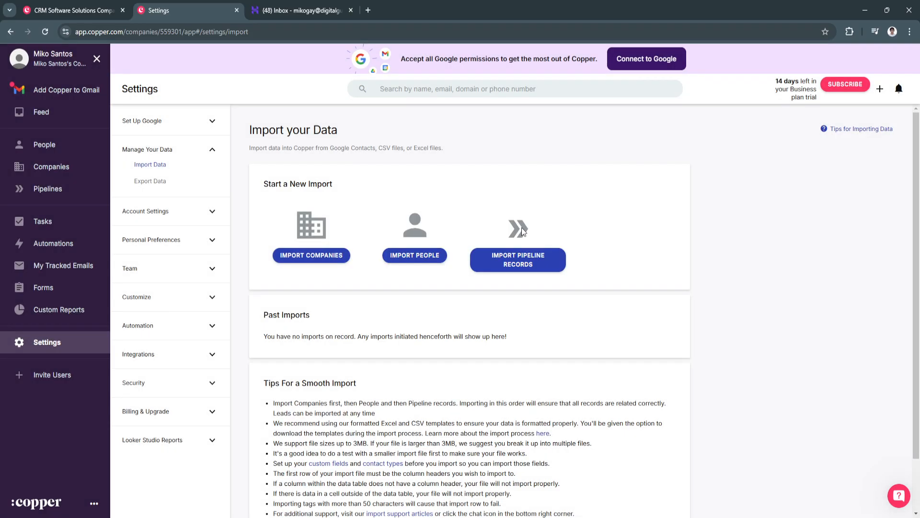
left_click(45, 113)
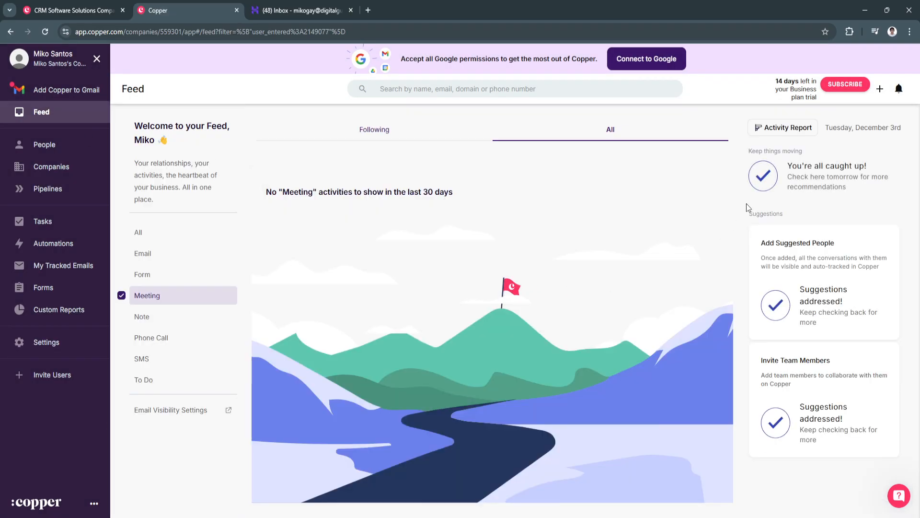